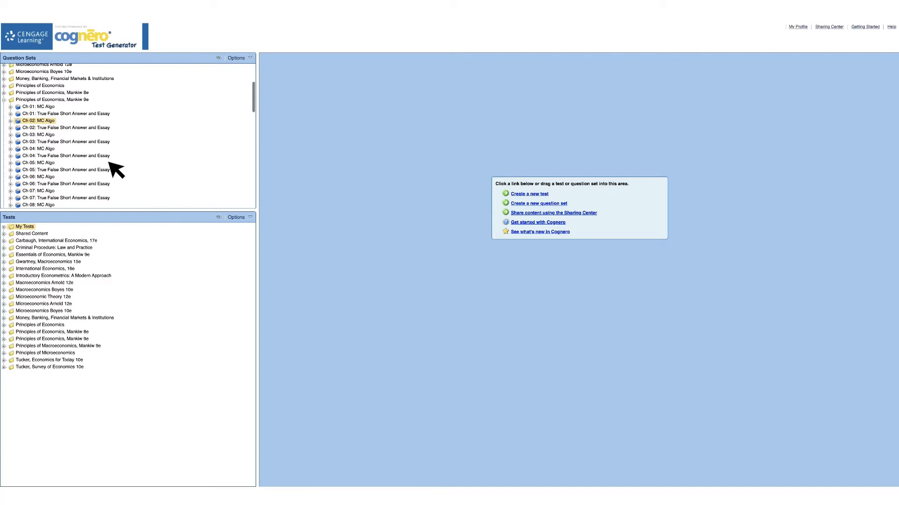
Step: Open the Ch 02: MC Algo question set of Principles of Economics, Mankiw 9e and set its view to all questions
left_click_drag(42, 122, 463, 149)
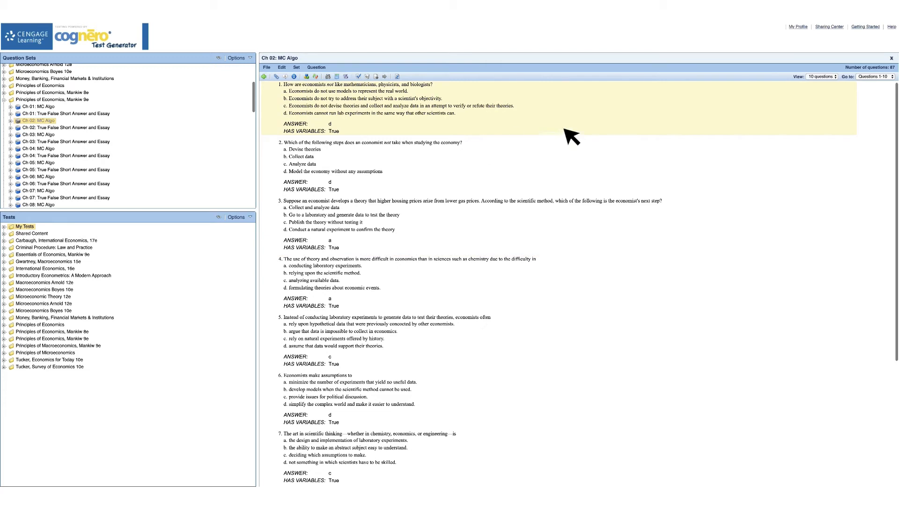
left_click(828, 77)
left_click(839, 101)
scroll(840, 102, "down", 5)
scroll(845, 108, "down", 5)
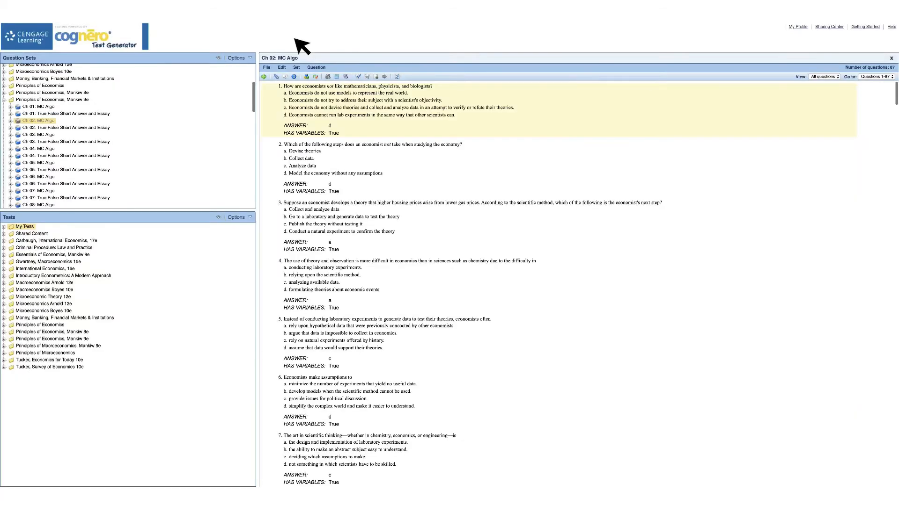
Step: Set the question information display to show Answers and Variable status for each question in the set
left_click(293, 77)
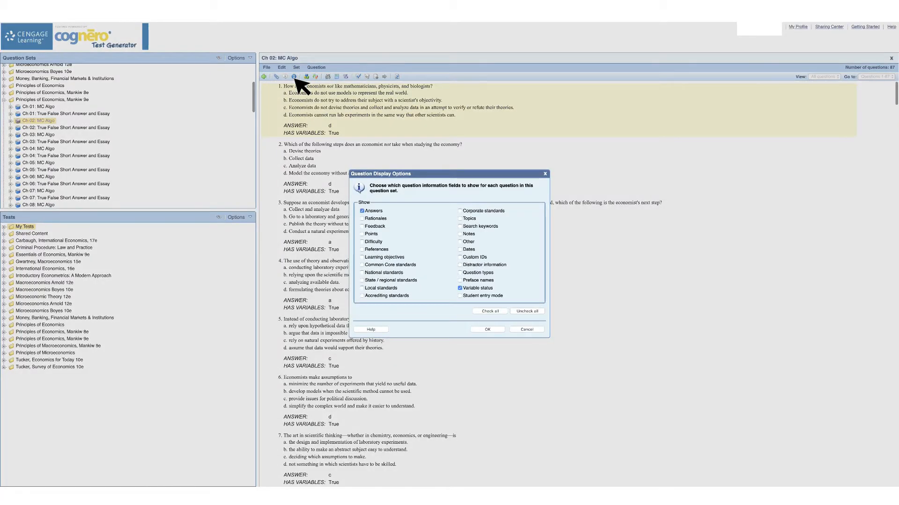
key("Escape")
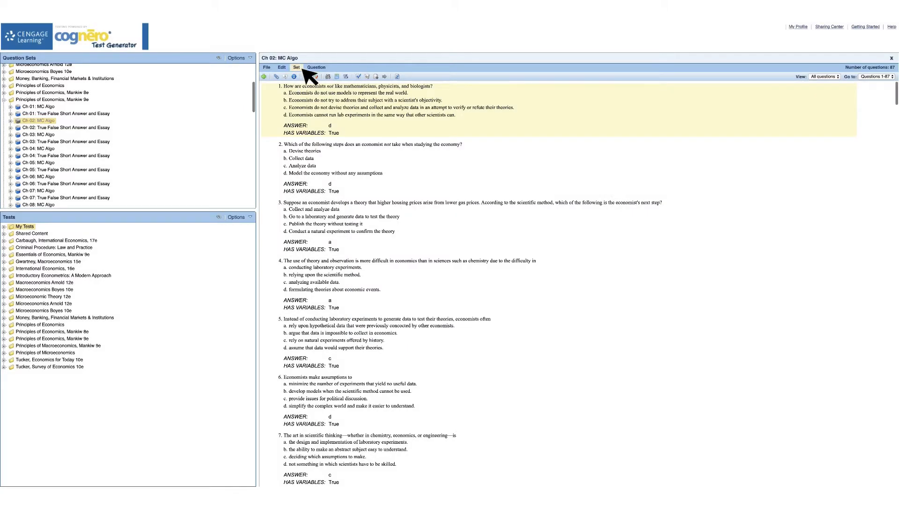
left_click(297, 68)
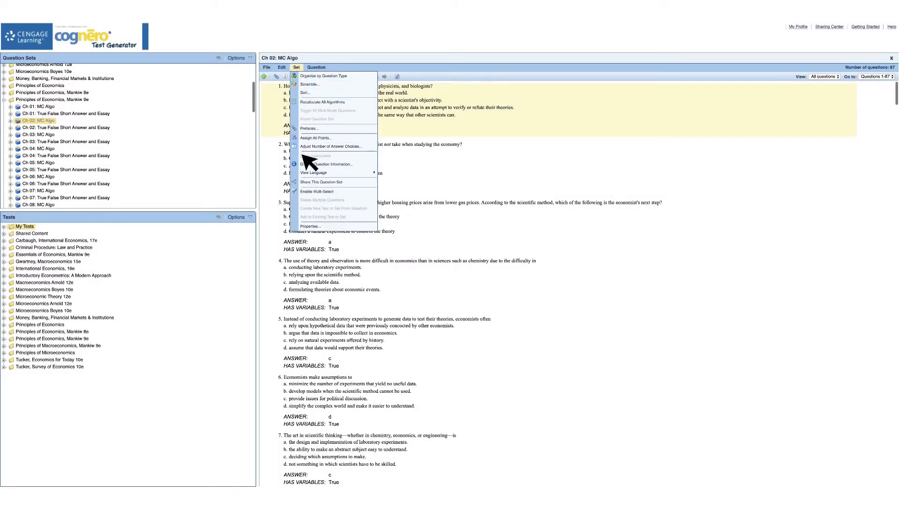
left_click(323, 165)
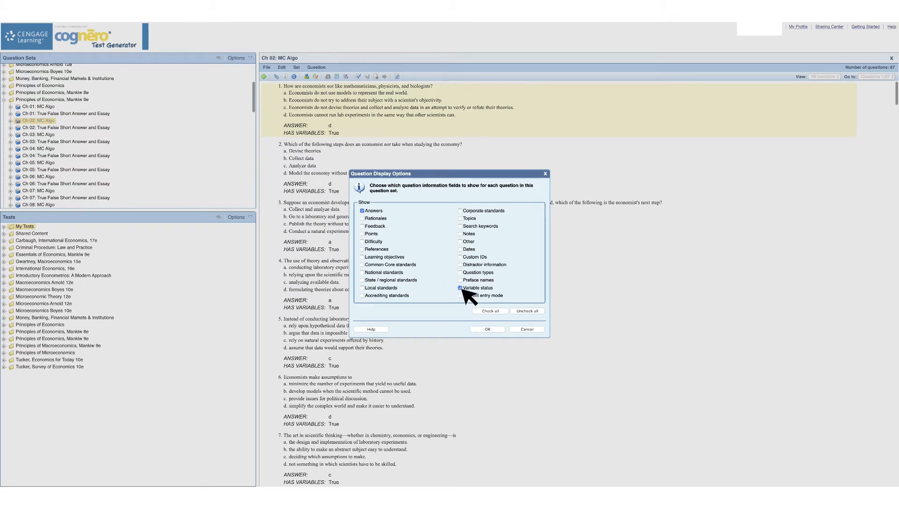
left_click(482, 329)
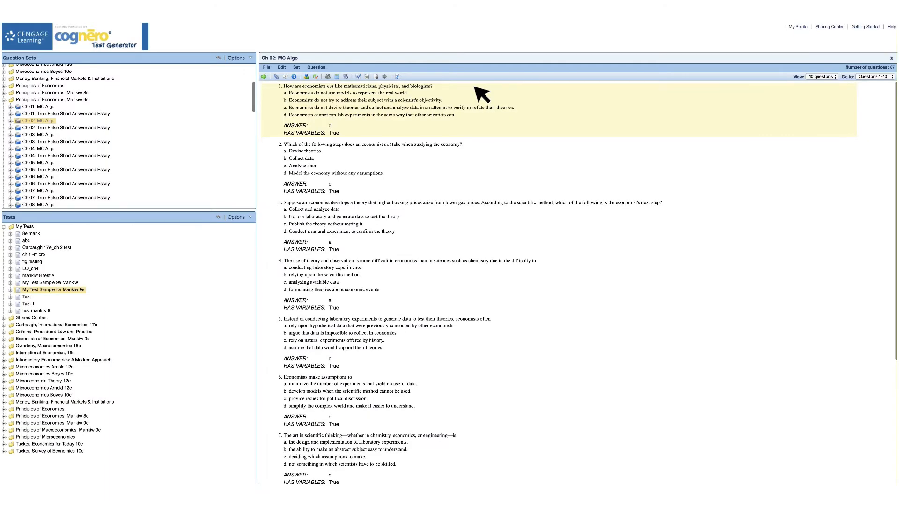
Step: Select the first three questions of the set with multi-select and add them to the existing test My Test Sample for Mankiw 9e
left_click(358, 77)
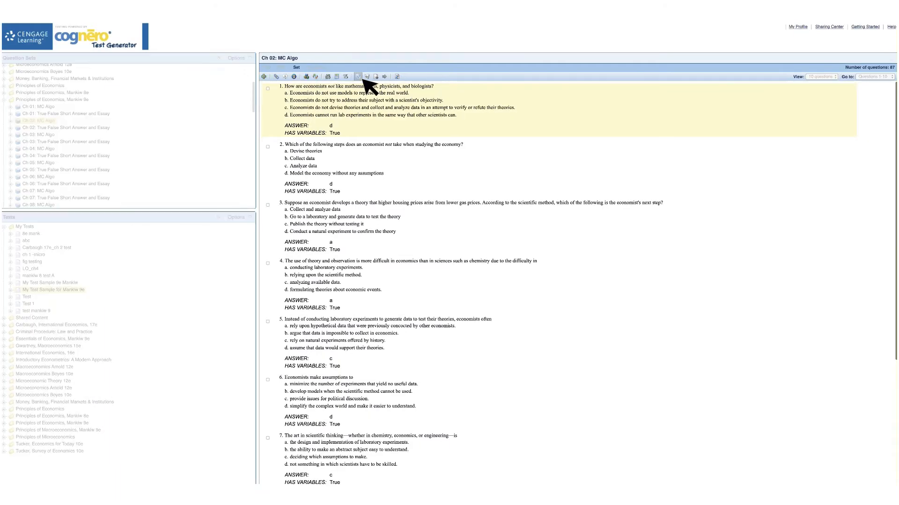
left_click(268, 89)
left_click(267, 146)
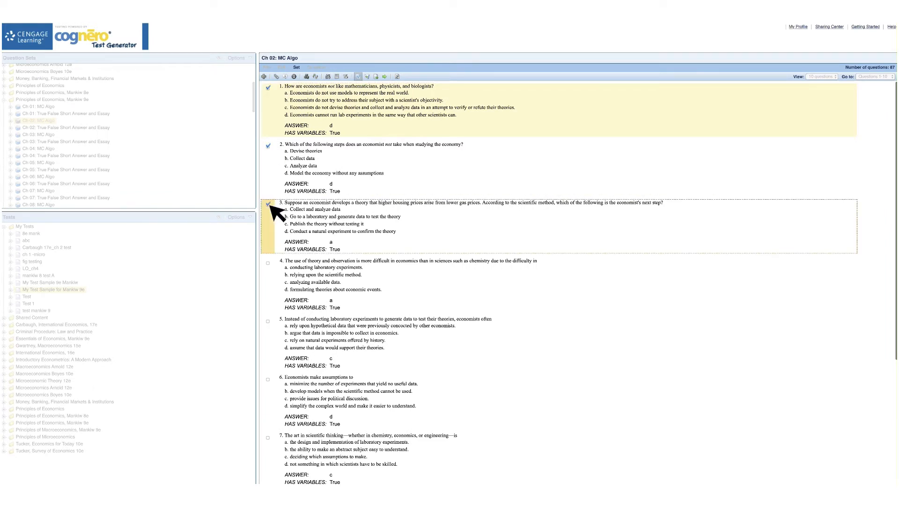
left_click(384, 76)
double_click(388, 215)
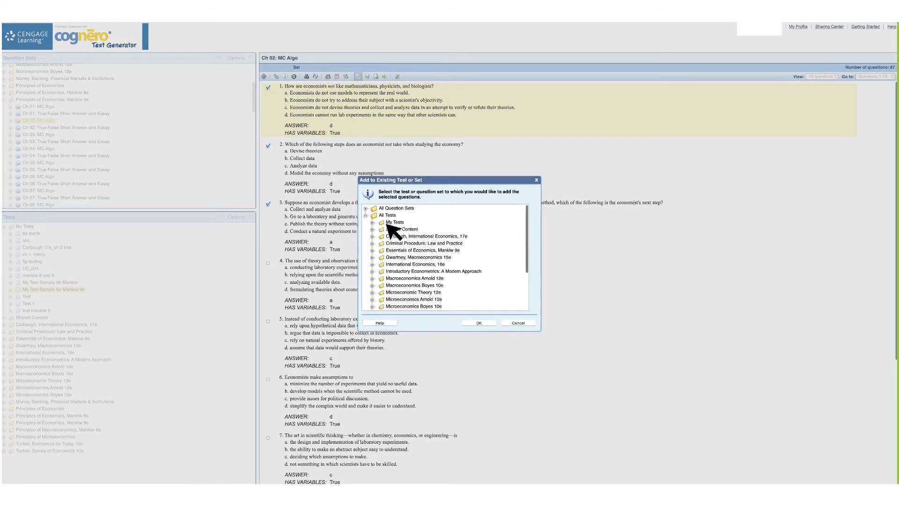
double_click(387, 224)
double_click(388, 285)
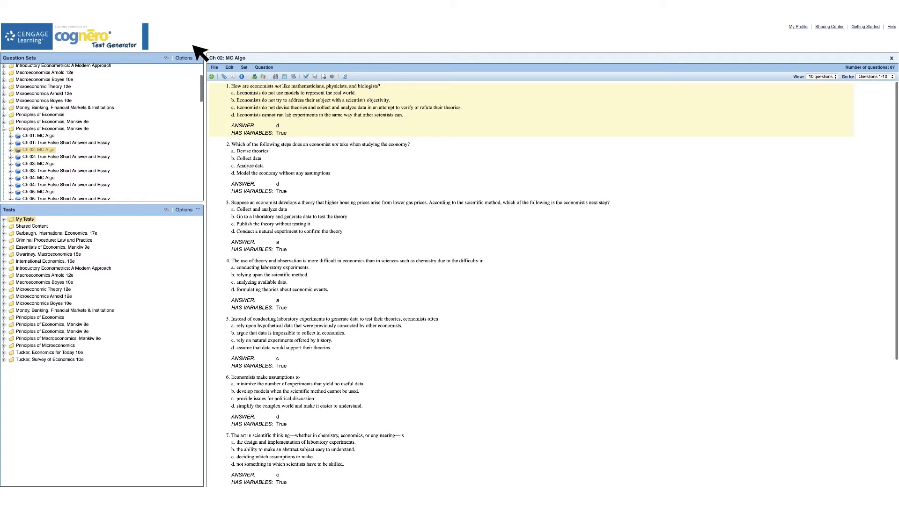
Step: Run an advanced question set search with Question has variables set to true and expand the Ch 02: MC Algo results
left_click(166, 58)
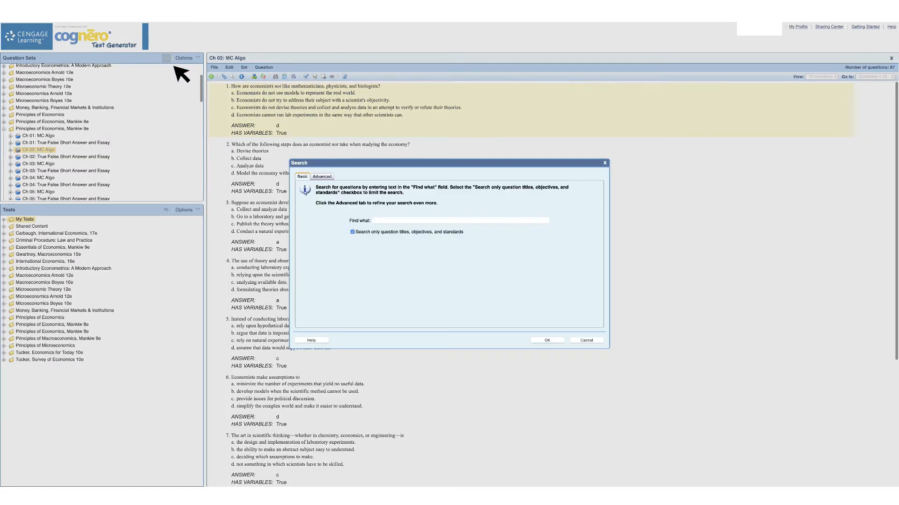
left_click(322, 177)
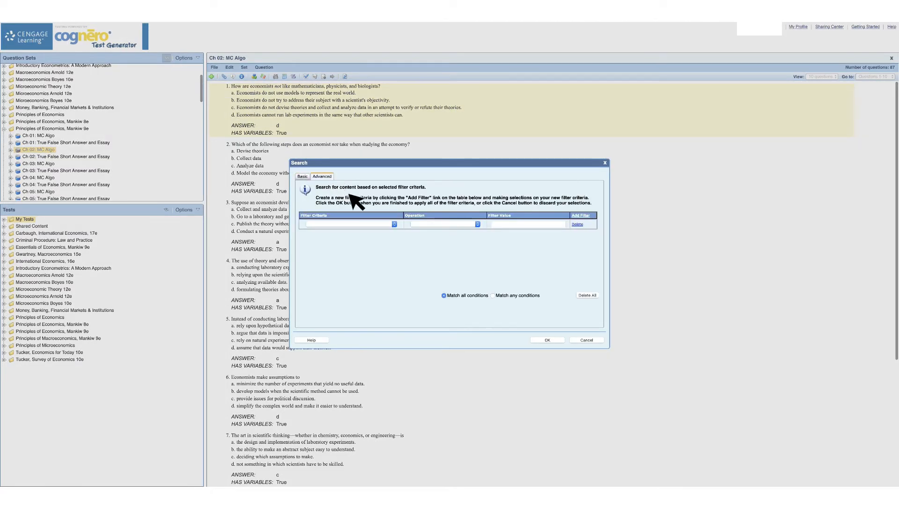
left_click(390, 224)
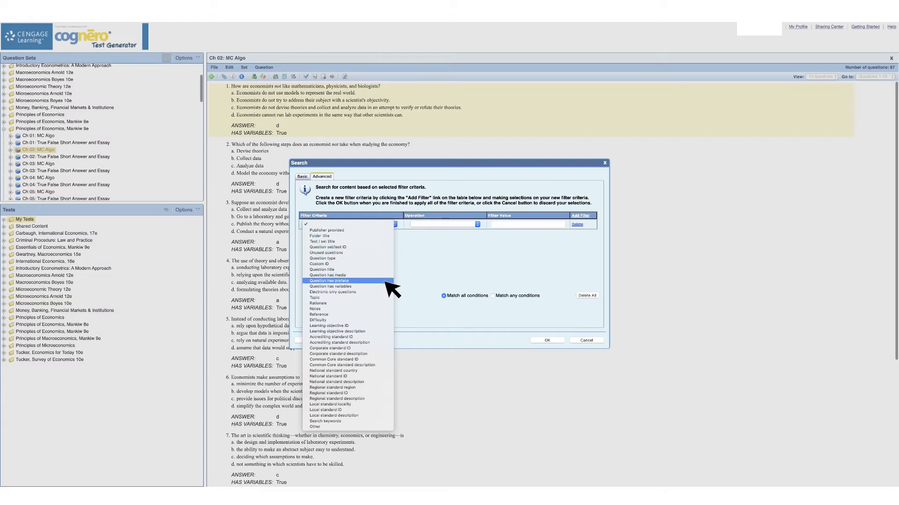
left_click(385, 287)
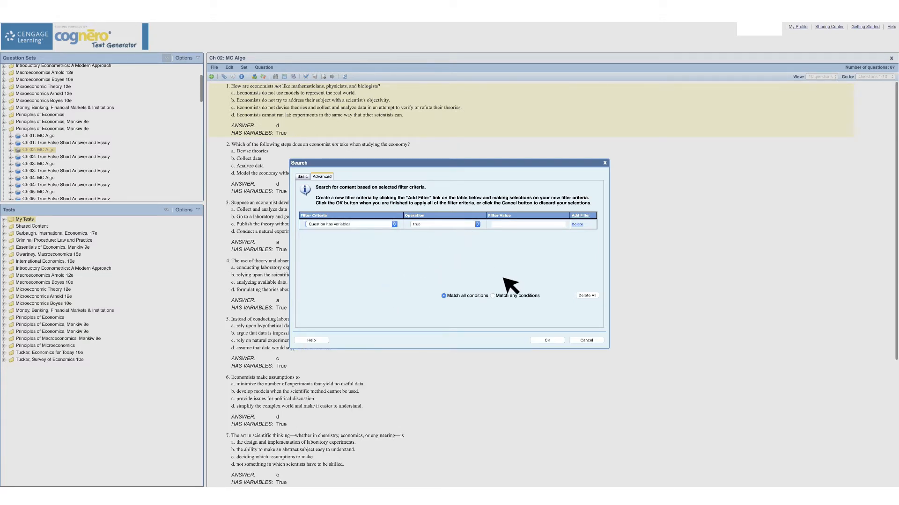
left_click(557, 340)
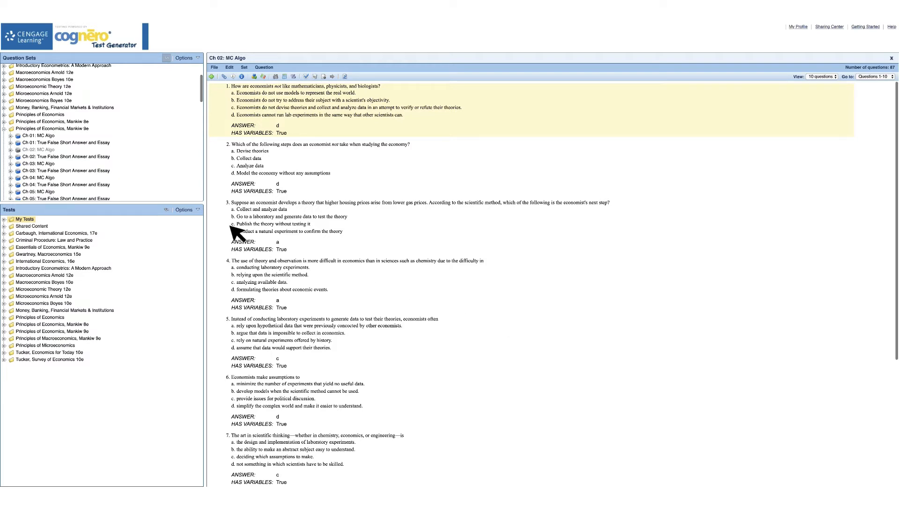
left_click(10, 150)
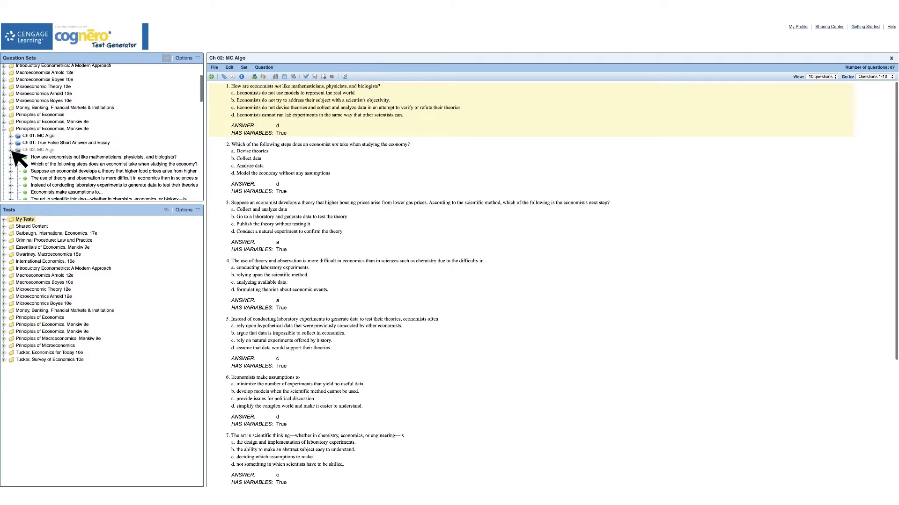
left_click(167, 58)
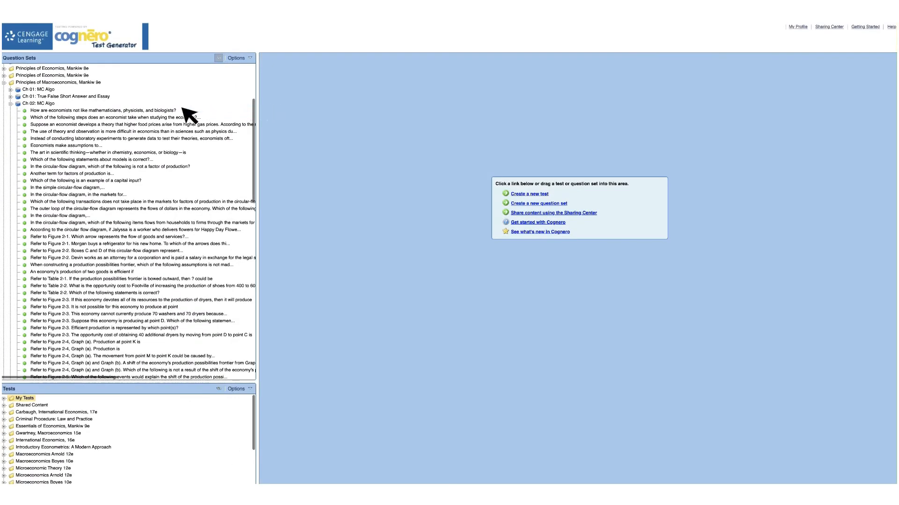
Step: Enable multi-select for the question sets and mark the two Figure 2-8 questions in Ch 02: MC Algo of Principles of Macroeconomics, Mankiw 9e
mouse_move(126, 111)
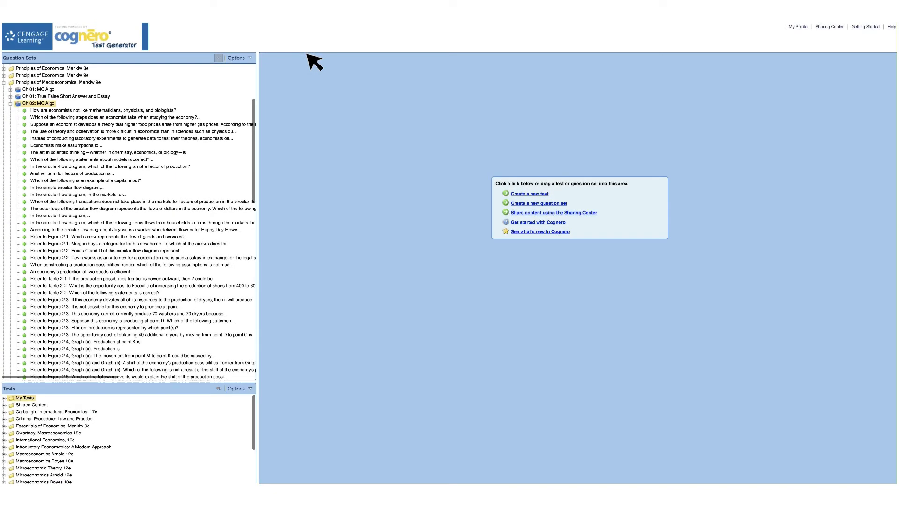
left_click(250, 57)
left_click(250, 180)
scroll(251, 180, "down", 10)
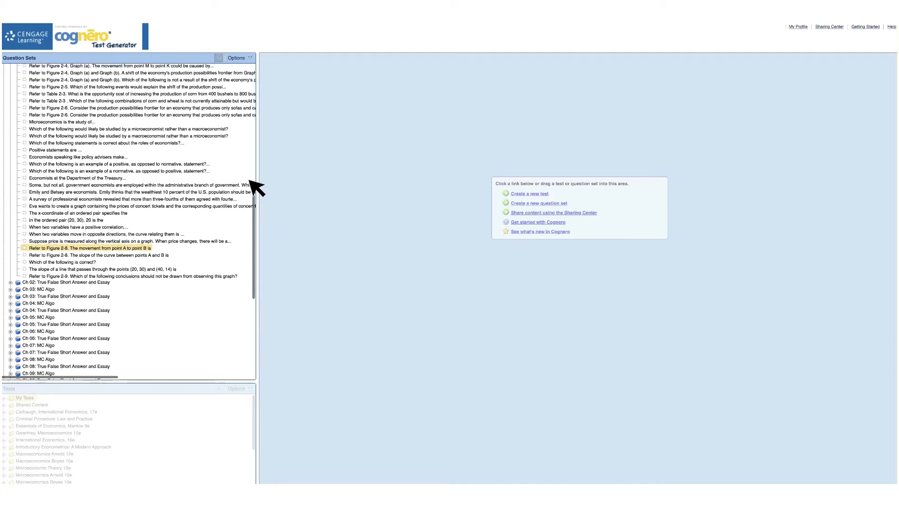
left_click(26, 224)
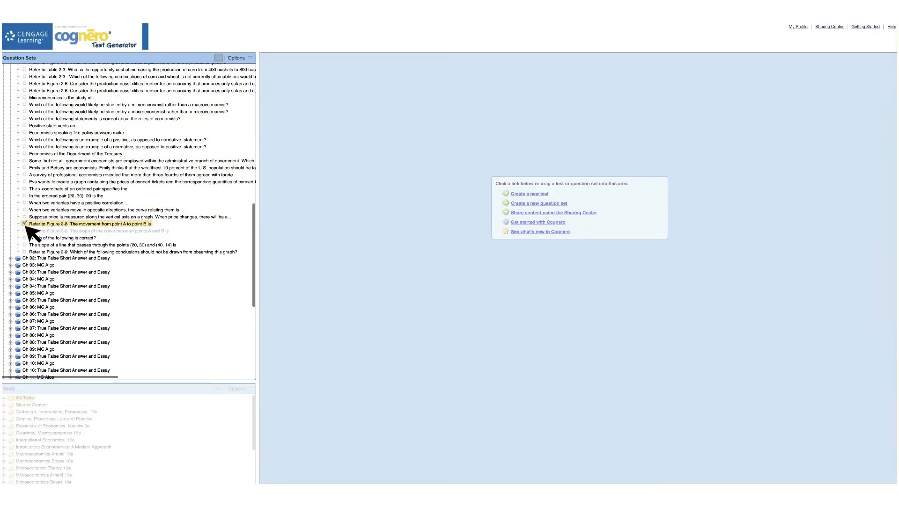
left_click(25, 231)
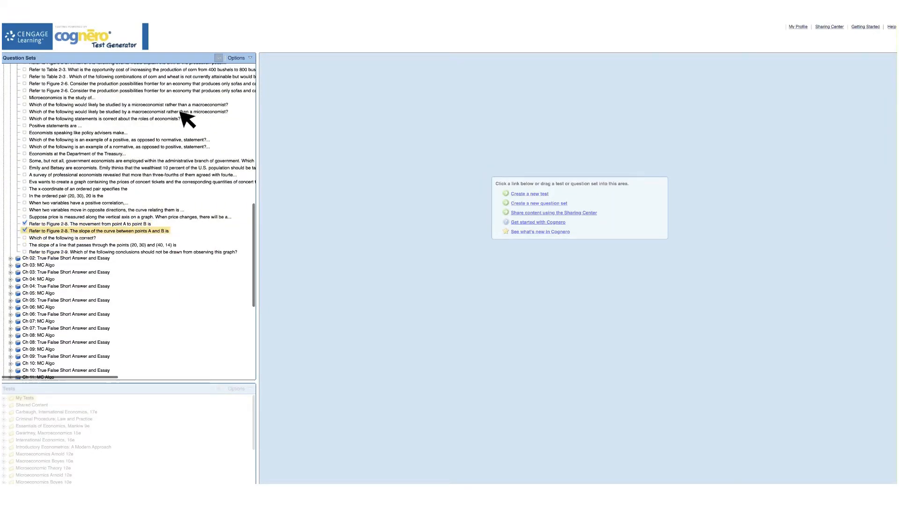
Step: Create the test MyTestMankiw9e in My Tests from the marked questions and add the question starting "Economists speaking like policy advisers make"
left_click(245, 60)
left_click(283, 193)
type("MyTestMankiw9e")
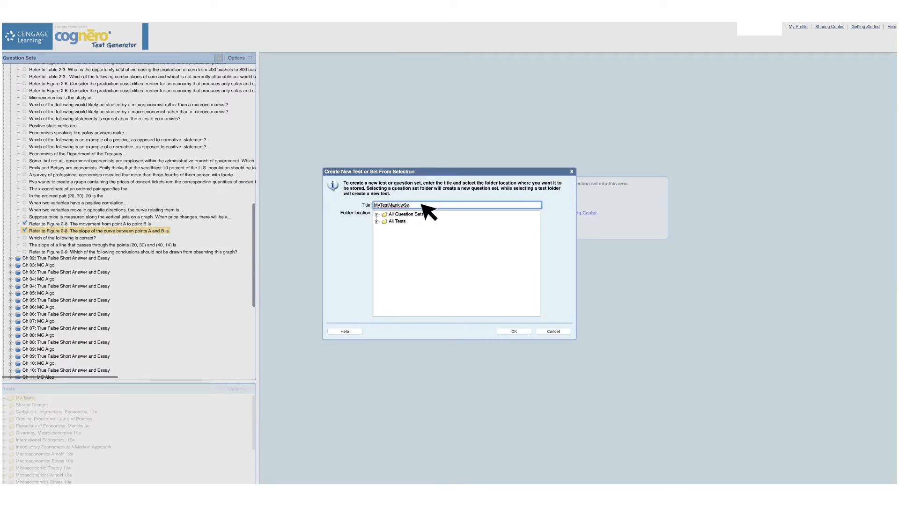
double_click(397, 222)
left_click(402, 229)
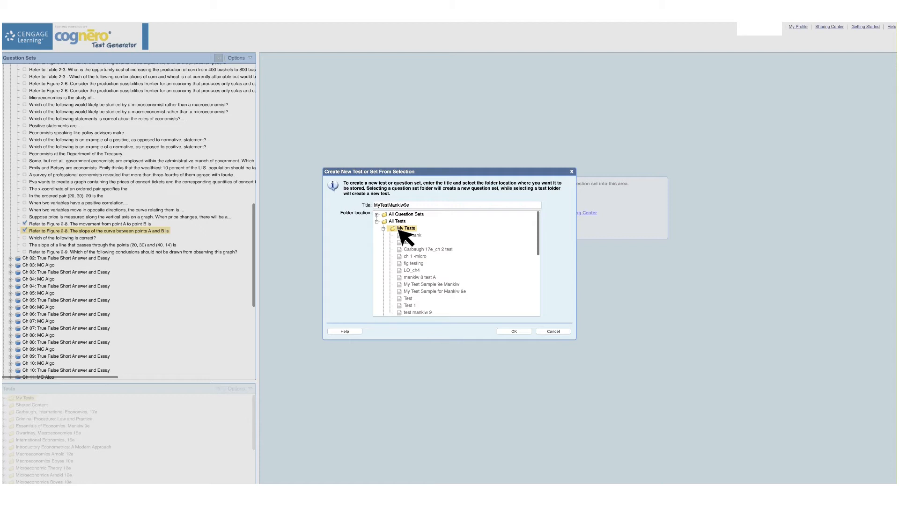
left_click(514, 332)
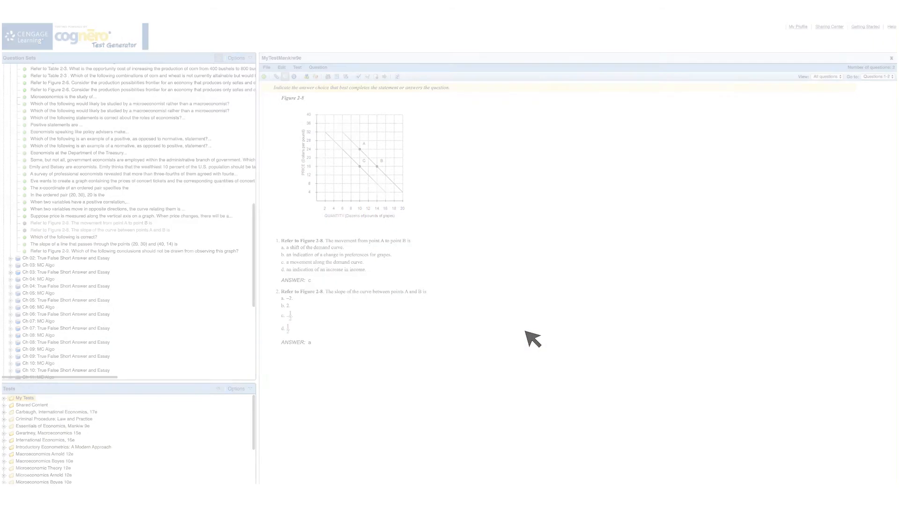
left_click_drag(119, 136, 453, 297)
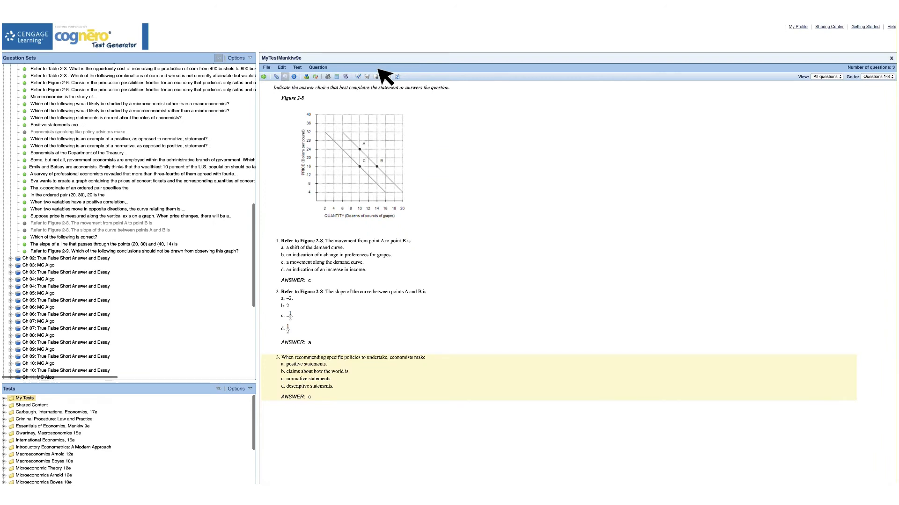
Step: Print three PDF versions of the test with answer key, answer lines, scrambled questions and answer choices, and recalculated algorithm variables
left_click(267, 67)
mouse_move(272, 120)
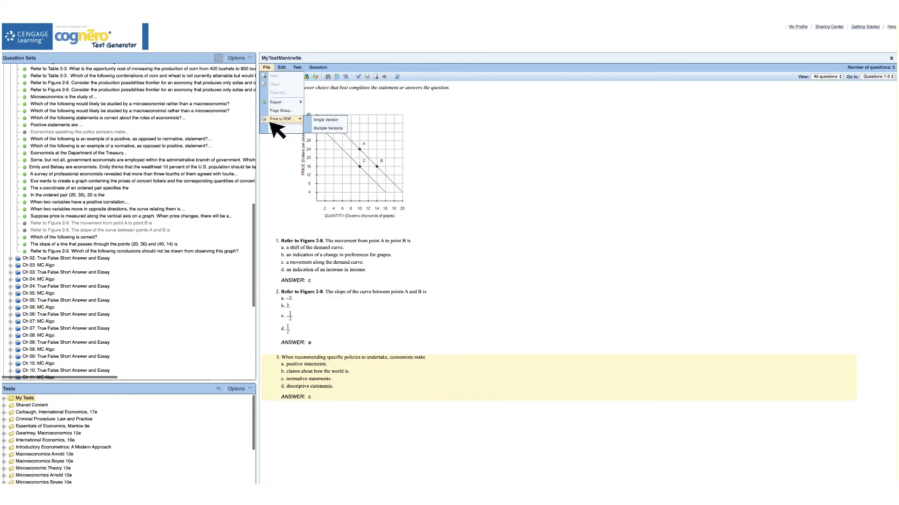
left_click(345, 130)
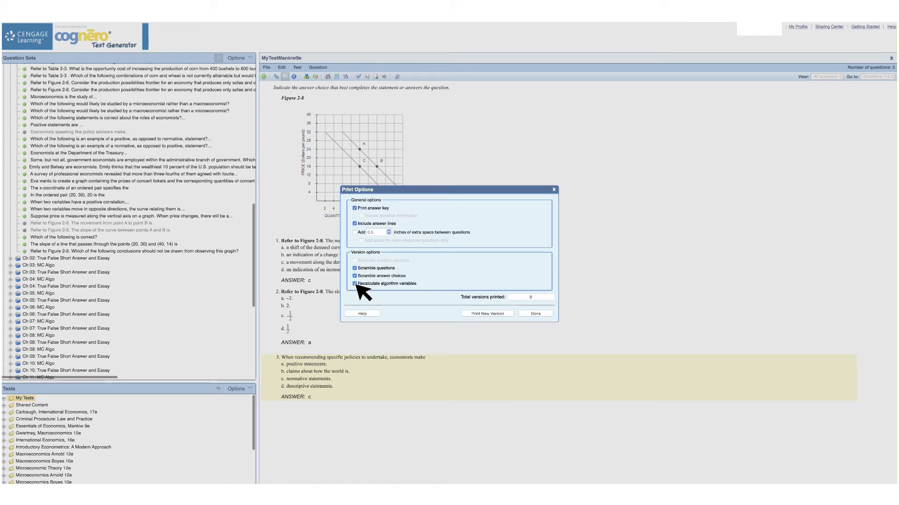
left_click(507, 316)
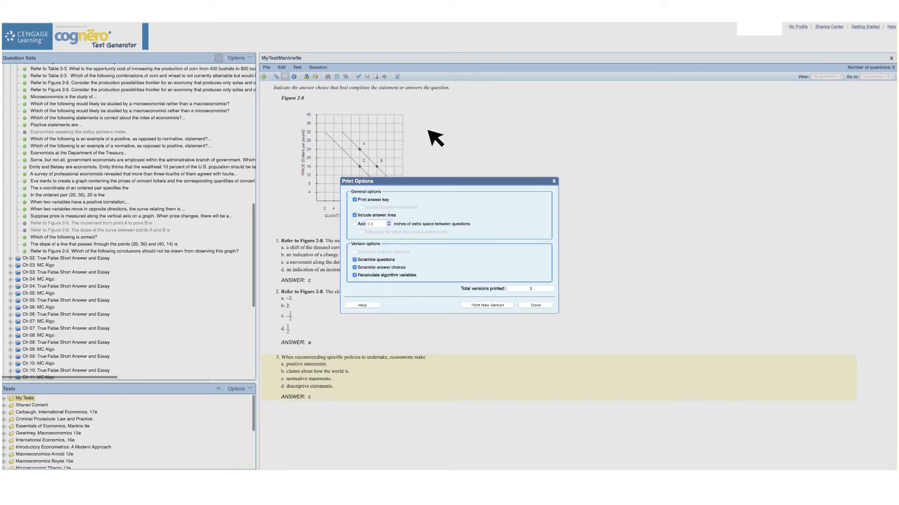
left_click(507, 305)
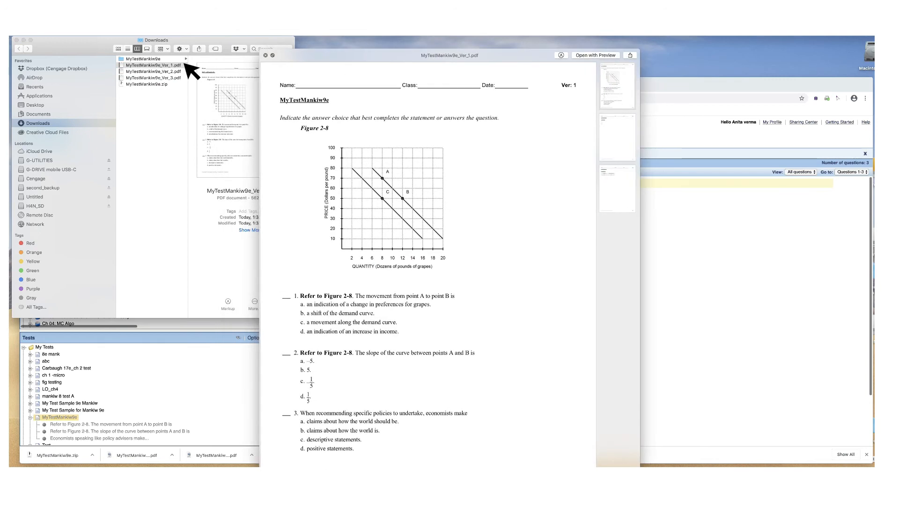
Step: Preview the Ver_1, Ver_2 and Ver_3 PDFs of MyTestMankiw9e in Finder's Downloads folder and finish the multiple-version printing in Cognero
key("space")
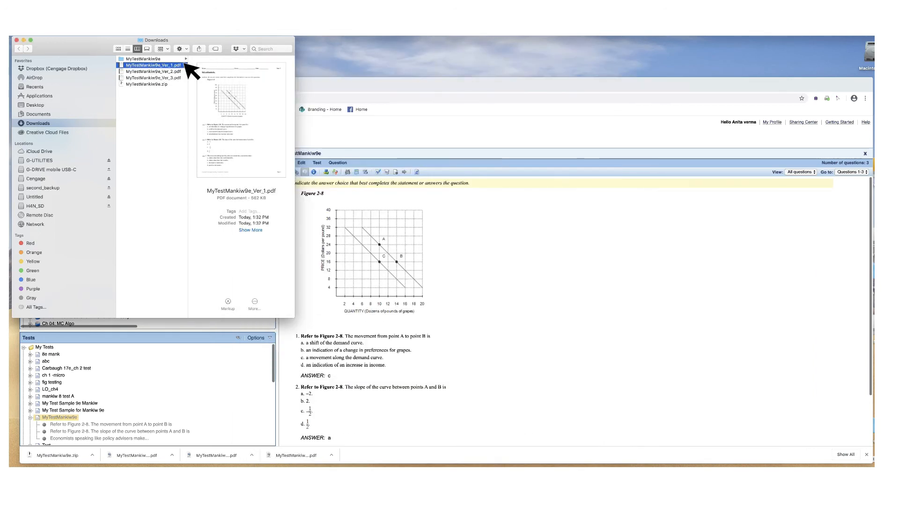
left_click(178, 71)
key("space")
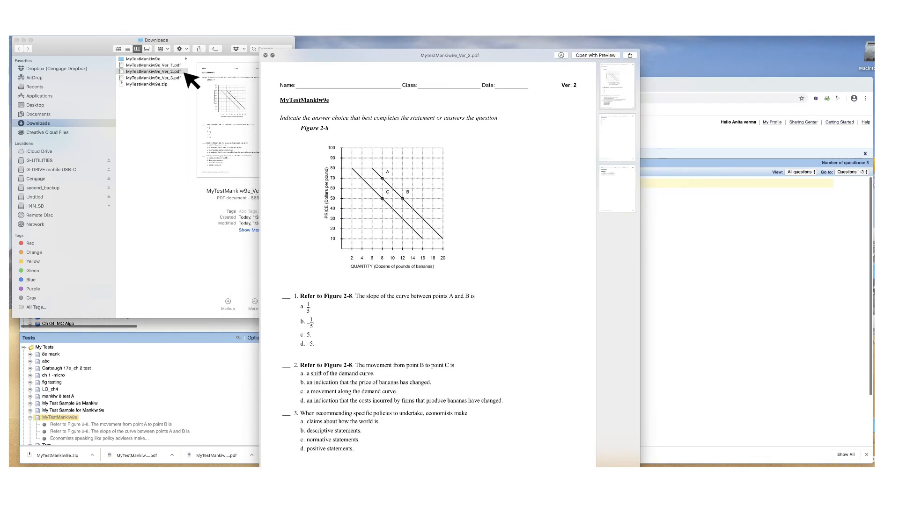
key("space")
left_click(184, 77)
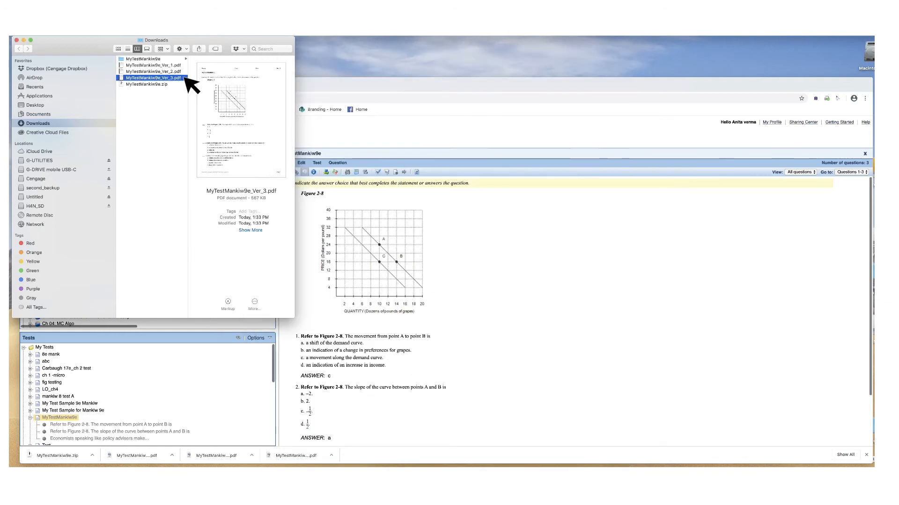
key("space")
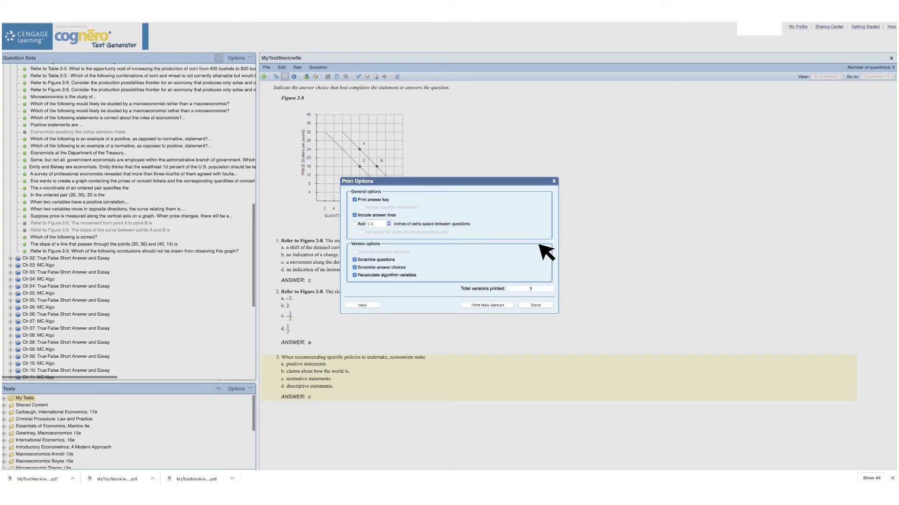
left_click(545, 306)
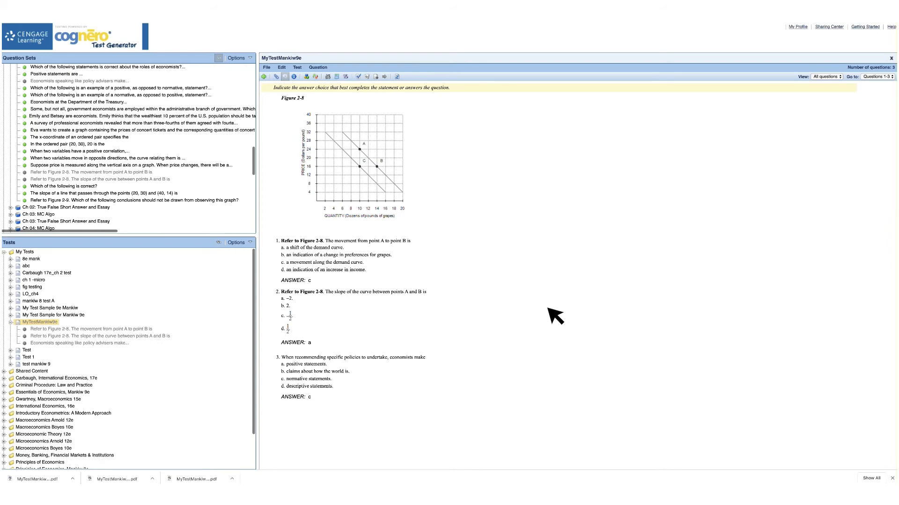
Step: Export MyTestMankiw9e and inspect imsmanifest.xml, itemcategories.dat and questions.dat in the exported folder in Finder
left_click(269, 68)
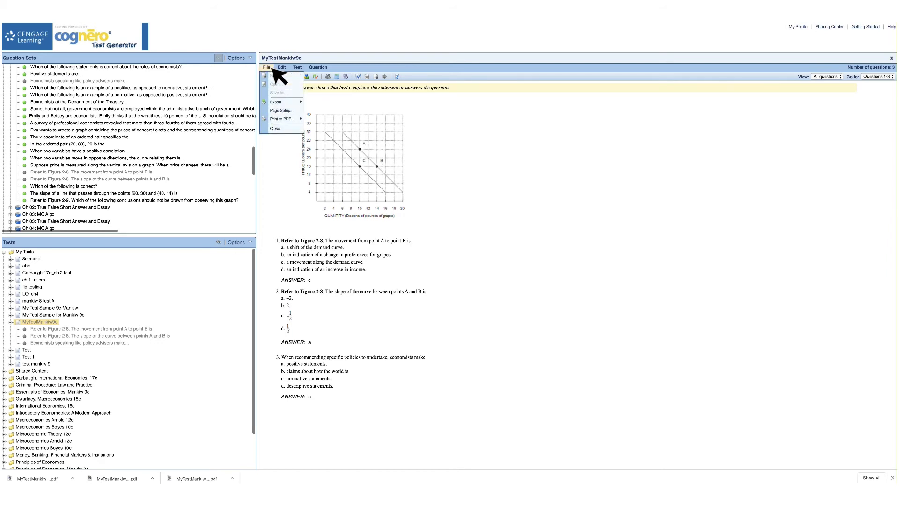
mouse_move(299, 103)
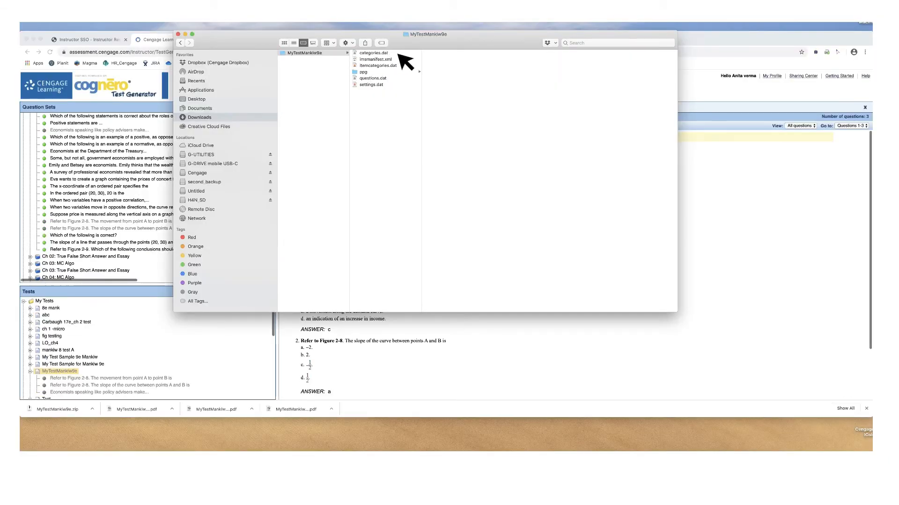
left_click(410, 60)
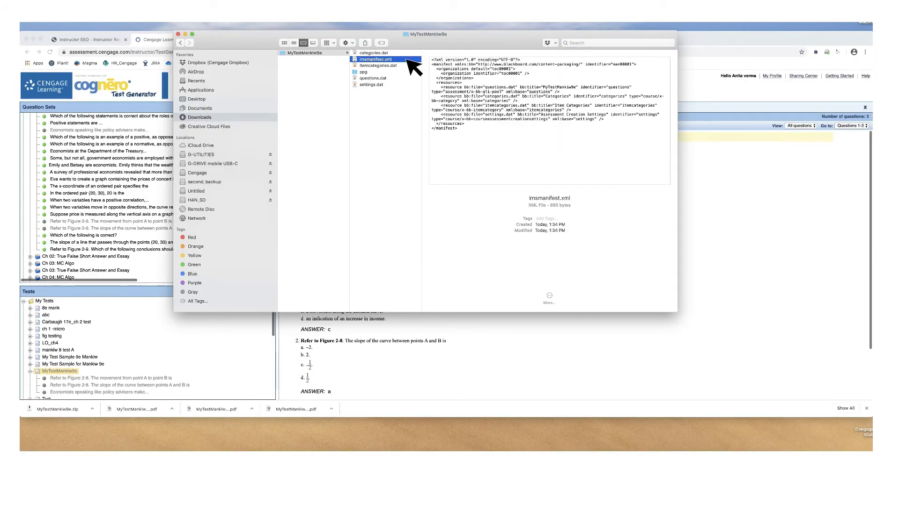
left_click(407, 65)
left_click(407, 78)
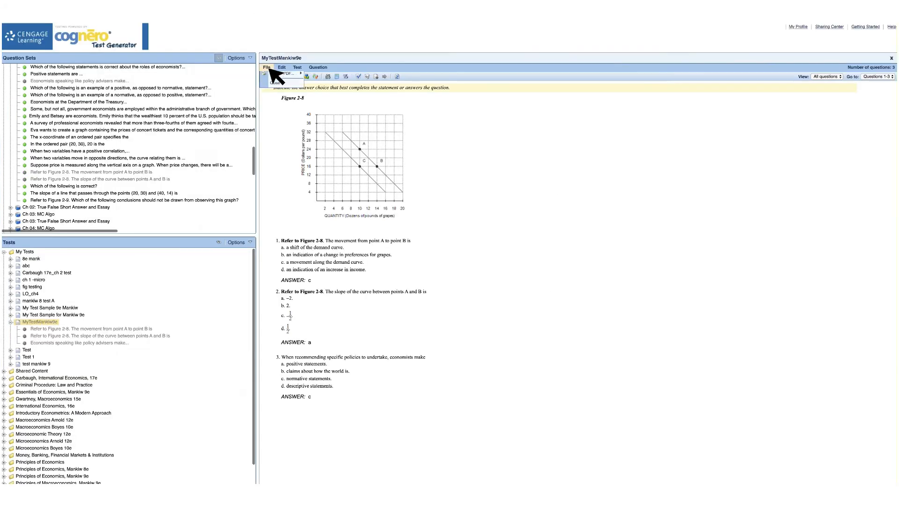
left_click(266, 67)
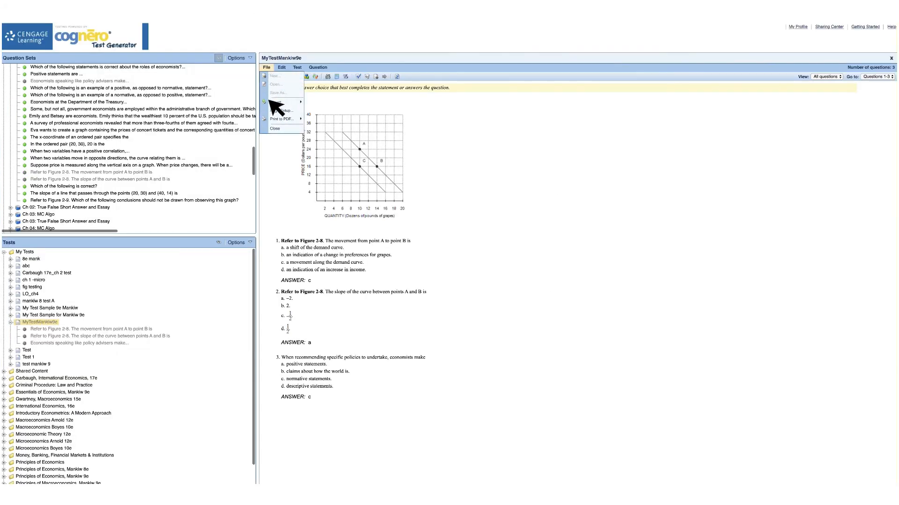
mouse_move(271, 103)
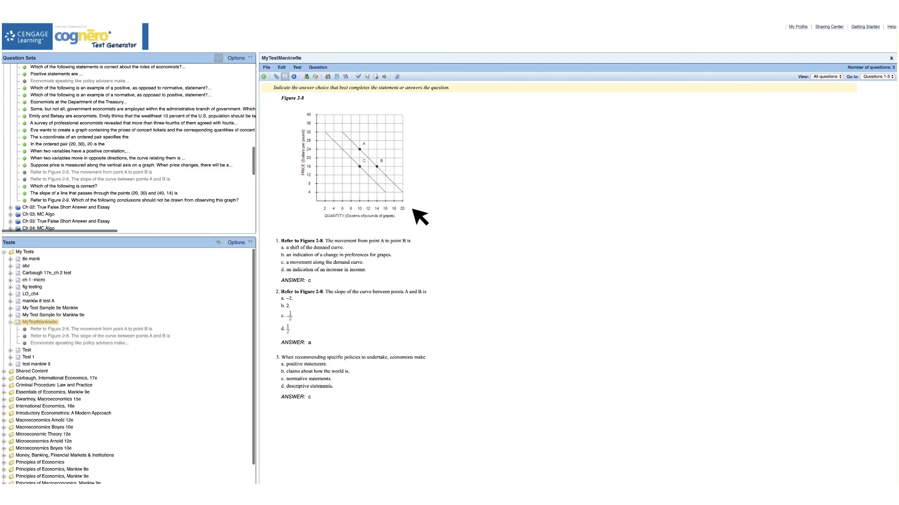
Step: Recalculate all algorithms in the test MyTestMankiw9e
left_click(299, 68)
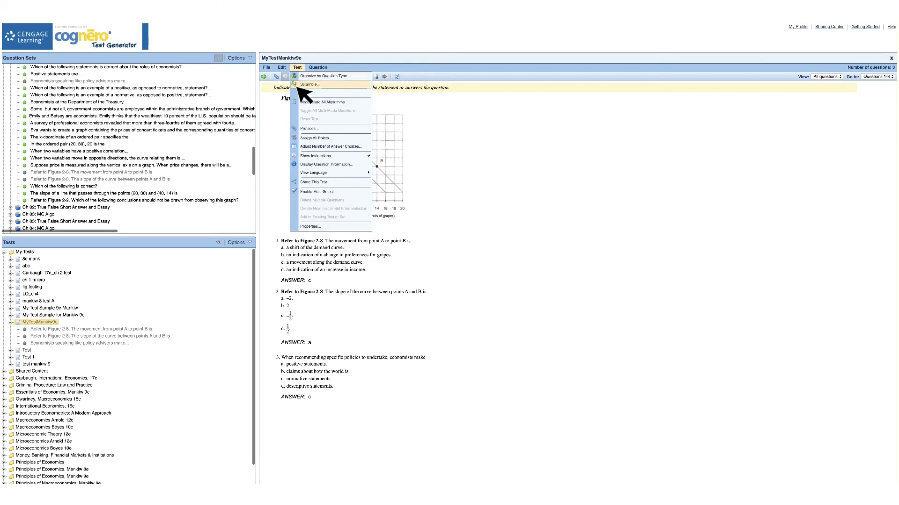
left_click(298, 104)
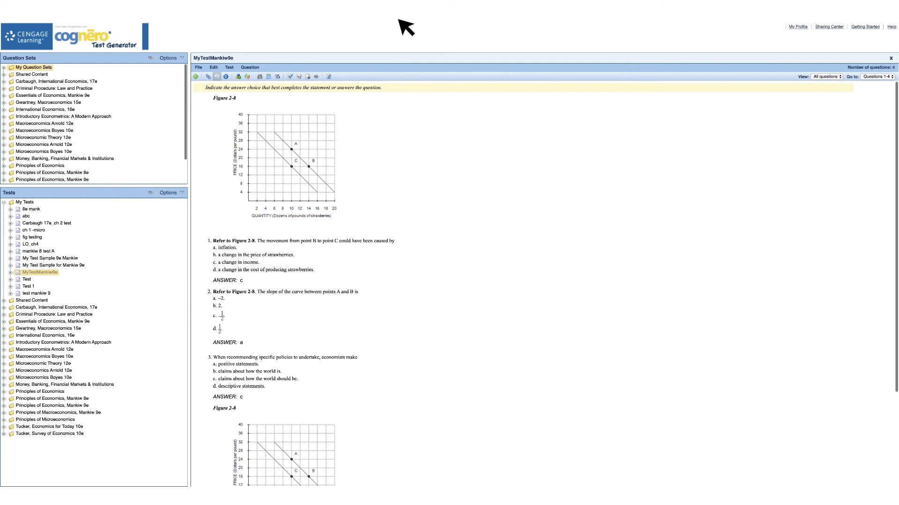
Step: Recalculate the algorithms of question 3 on its own, and those of the Figure 2-8 graph
left_click(406, 375)
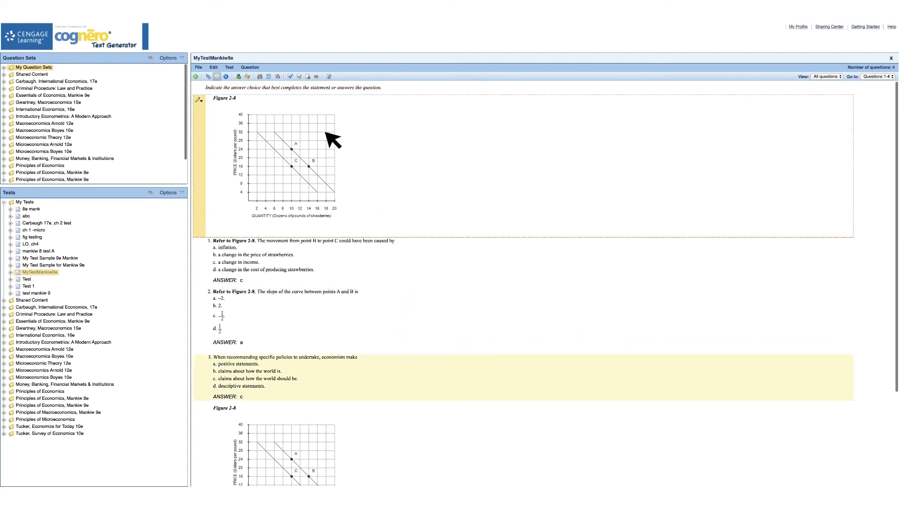
left_click(256, 70)
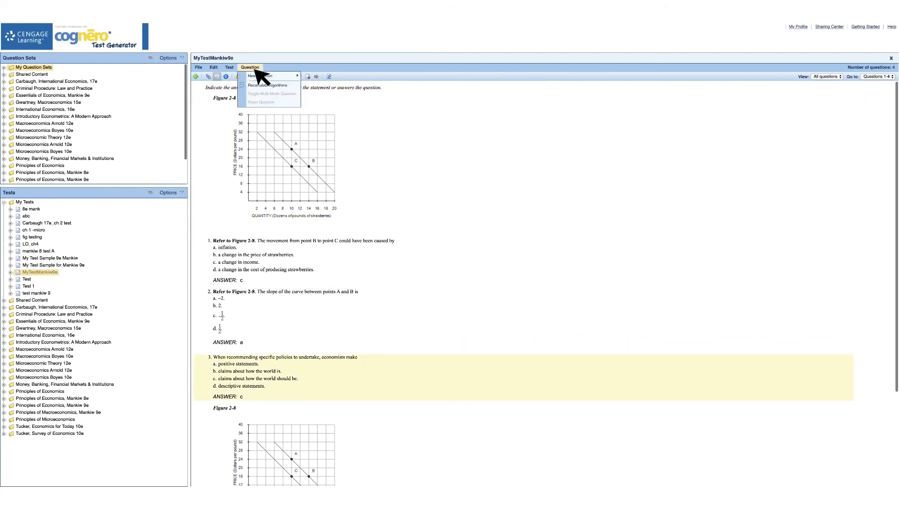
left_click(262, 86)
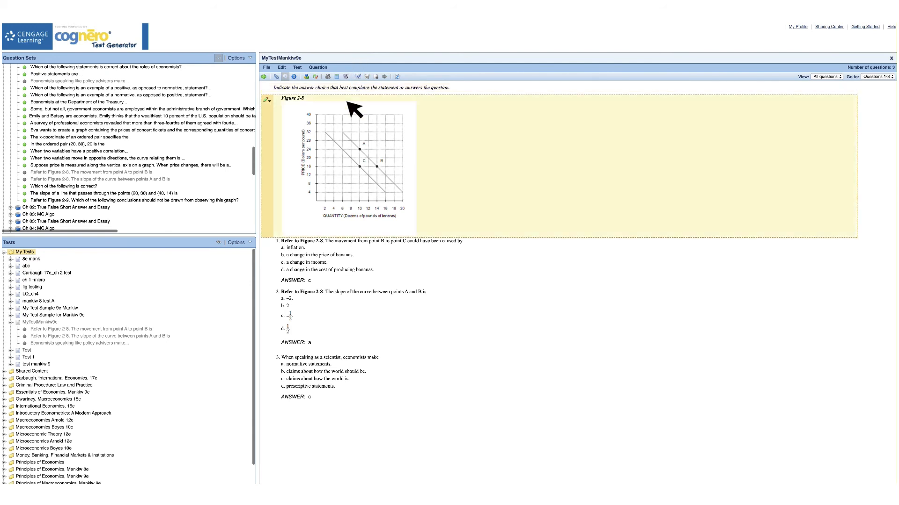
left_click(323, 69)
left_click(323, 88)
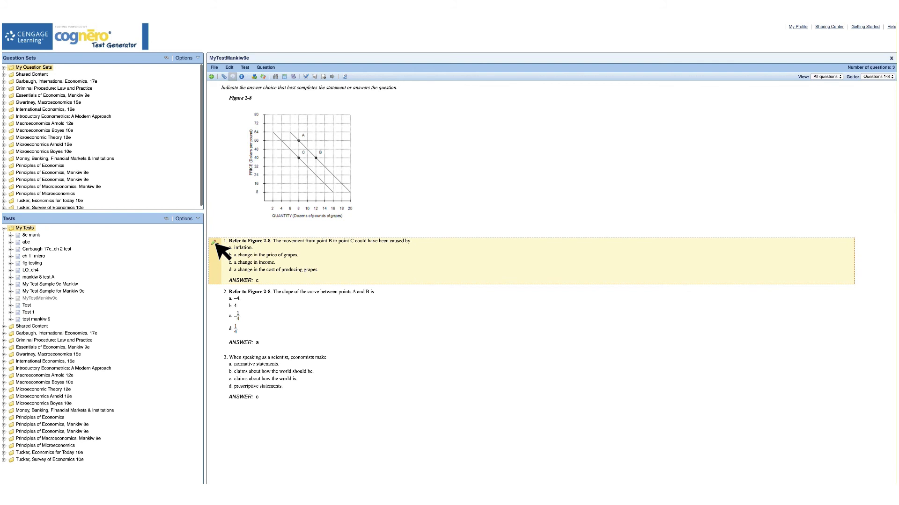
Step: Duplicate question 1, about the movement from point B to point C in Figure 2-8
left_click(215, 243)
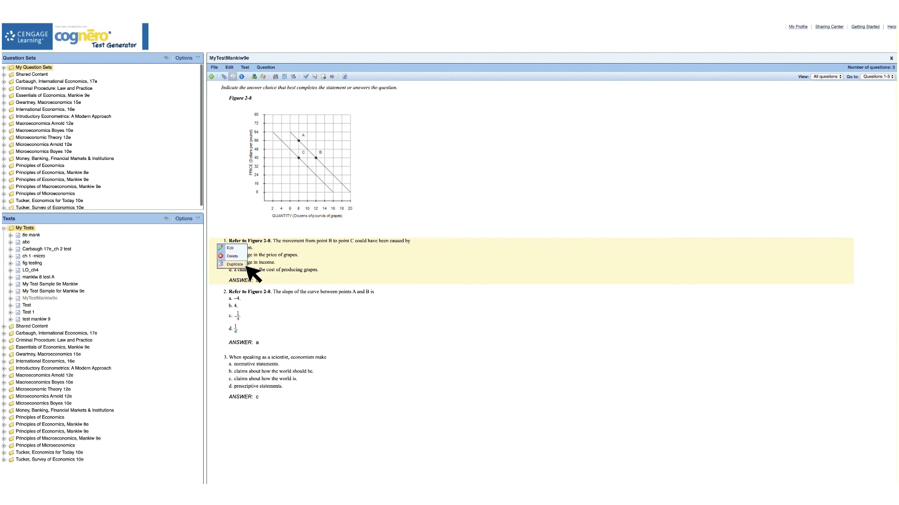
left_click(235, 264)
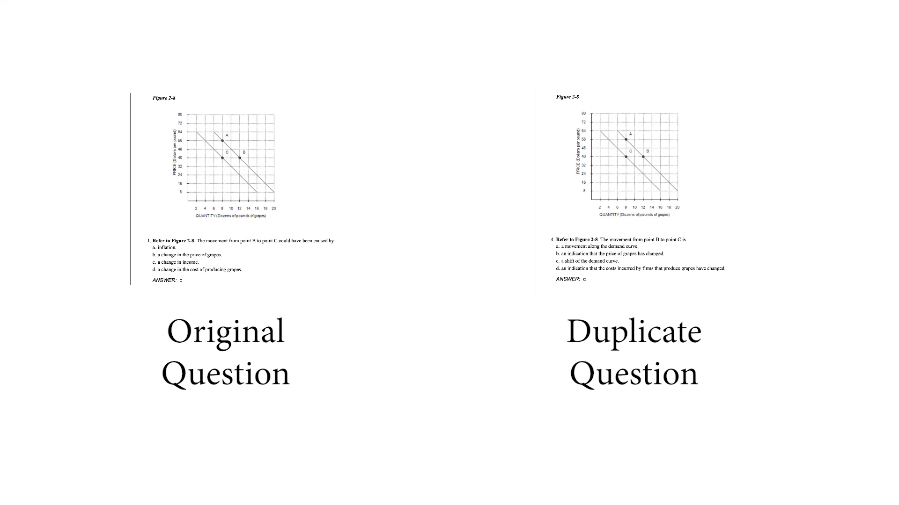
Step: Select only question 3, about the statements economists make, and recalculate its algorithms
left_click(412, 375)
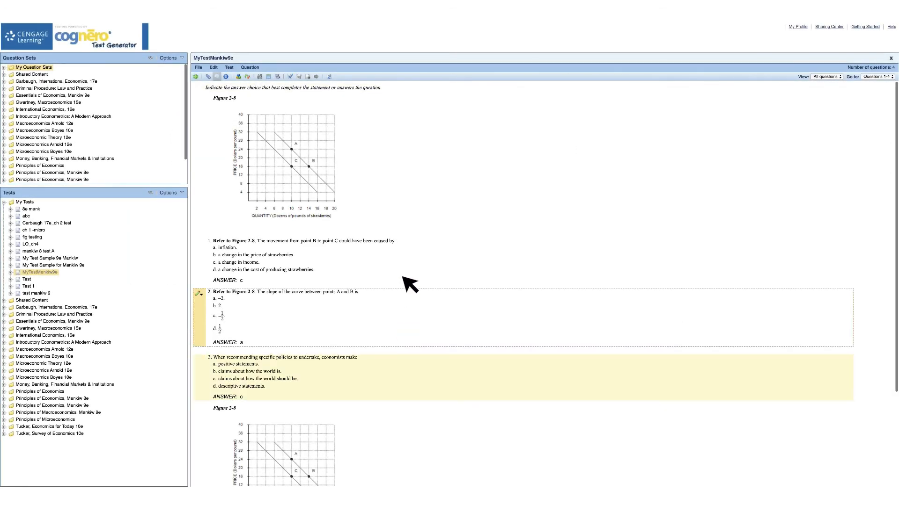
left_click(255, 69)
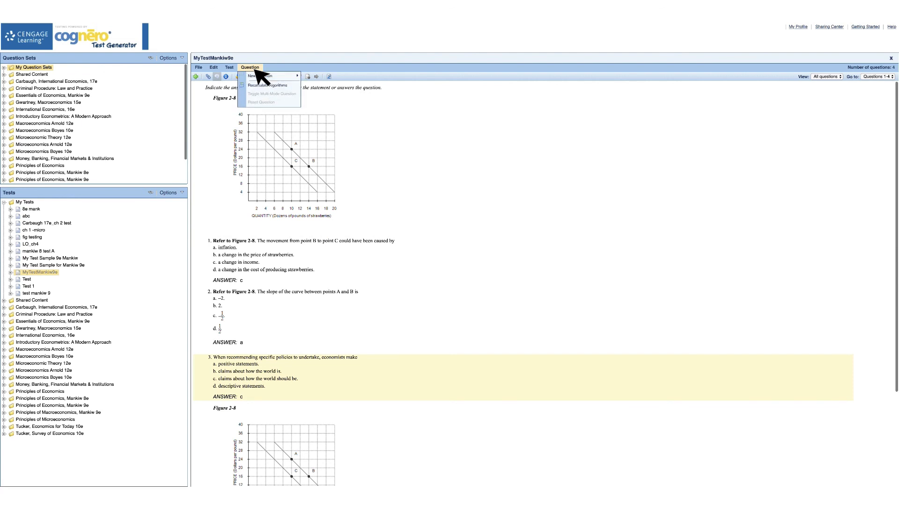
left_click(267, 86)
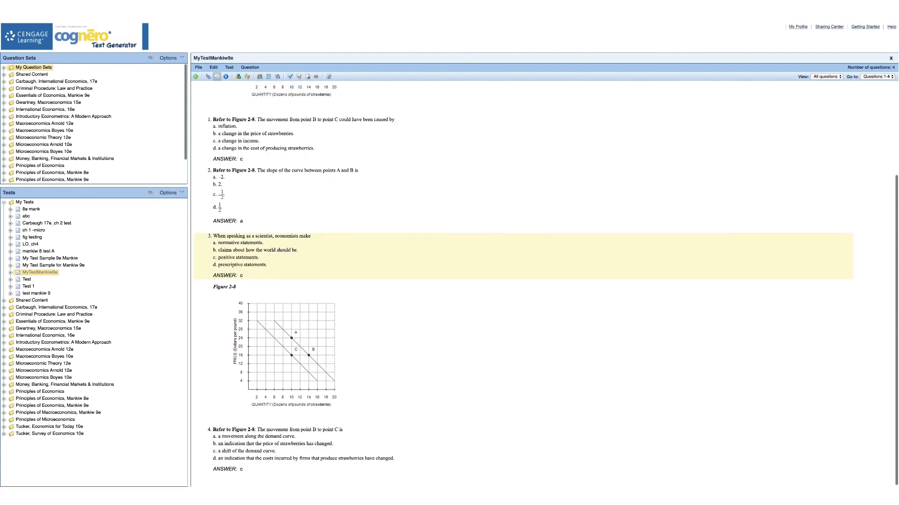